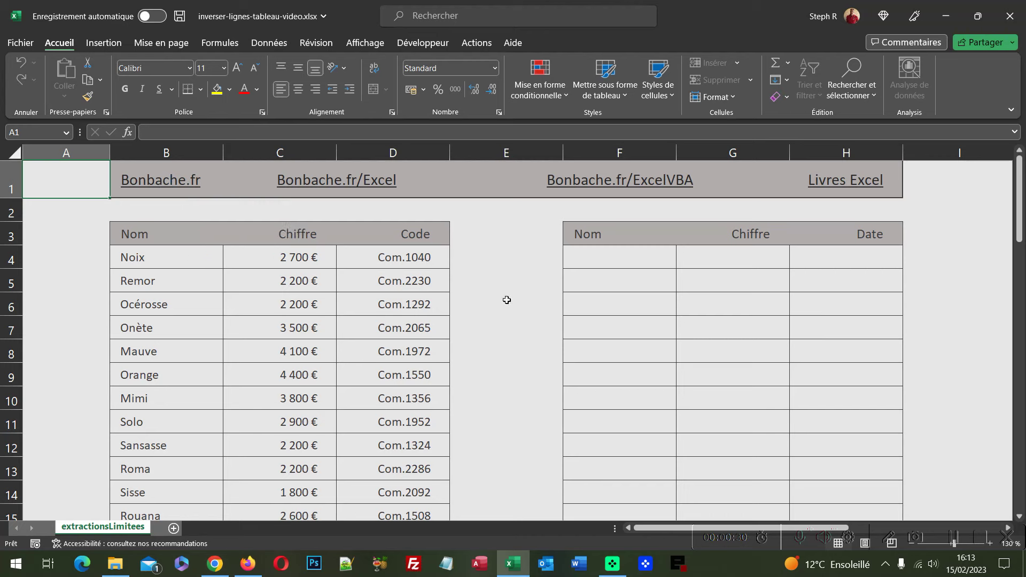
Select the named range tab from the Name Box list to check its extent.
{"action": "left_click", "coordinate": [191, 181]}
{"action": "left_click", "coordinate": [66, 136]}
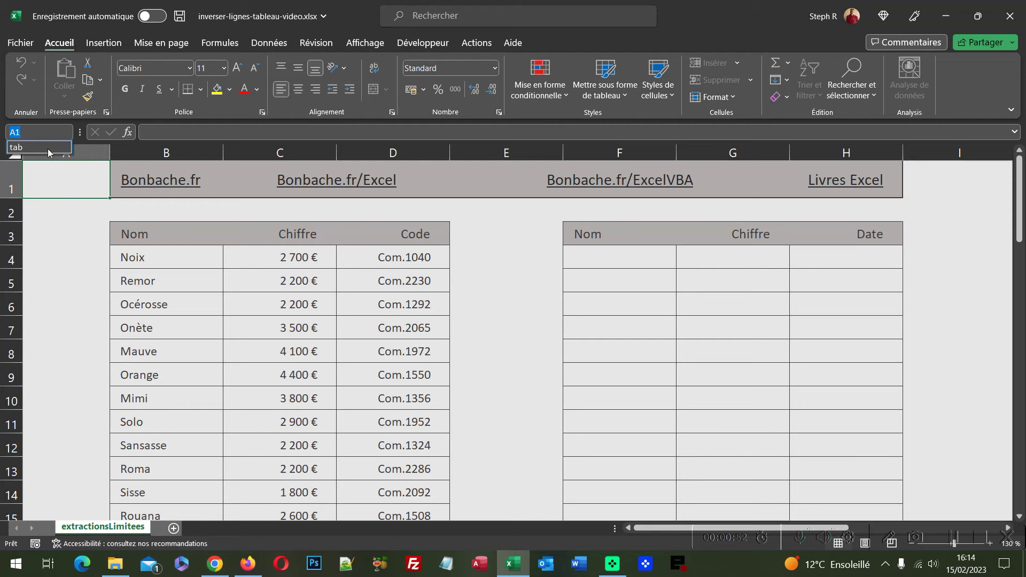
{"action": "left_click", "coordinate": [48, 148]}
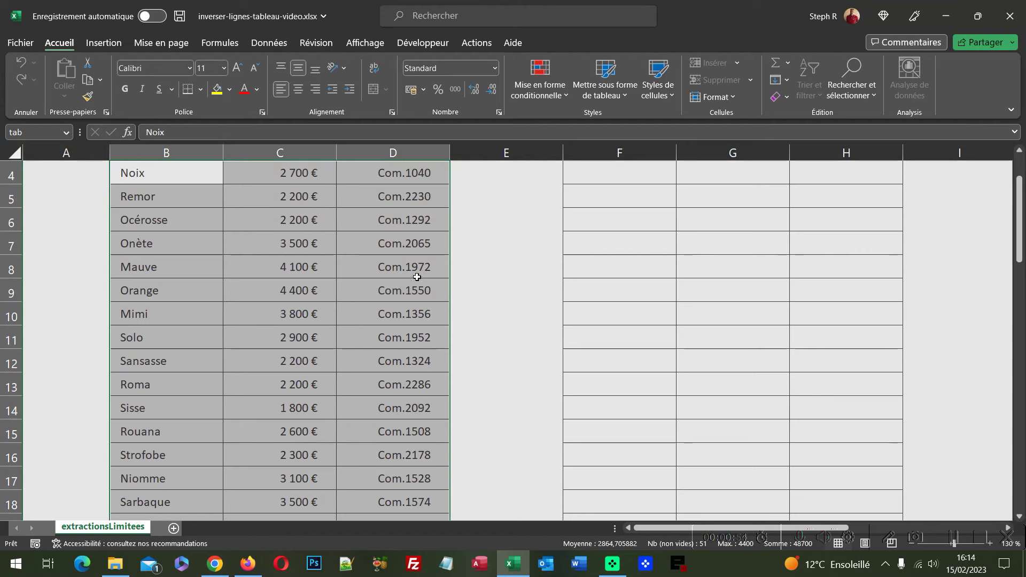
{"action": "left_click", "coordinate": [494, 258]}
Return to A1, then begin the formula =Index(tab; in cell F4.
{"action": "scroll", "coordinate": [494, 258], "scroll_direction": "up", "scroll_amount": 1}
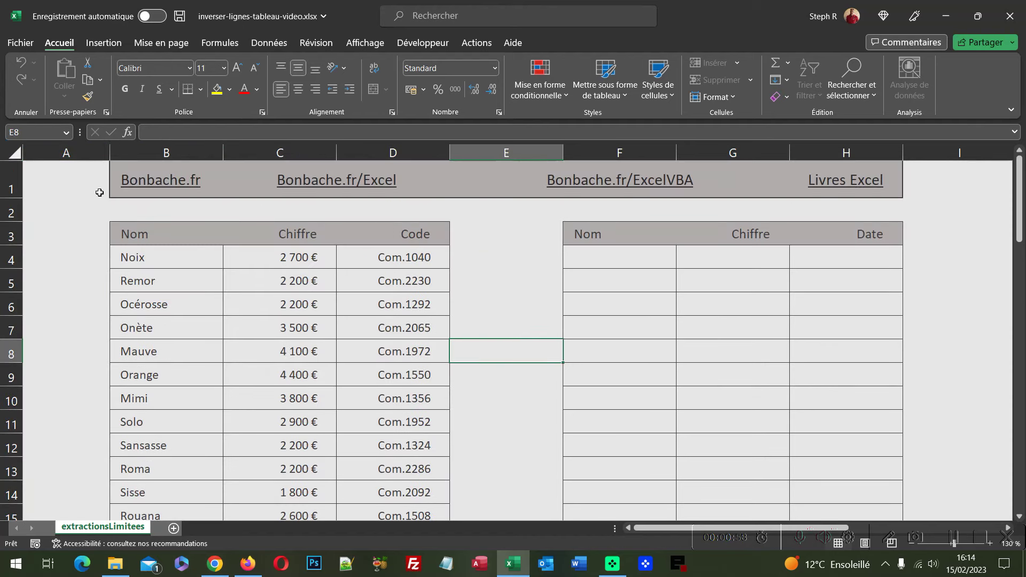
{"action": "left_click", "coordinate": [51, 174]}
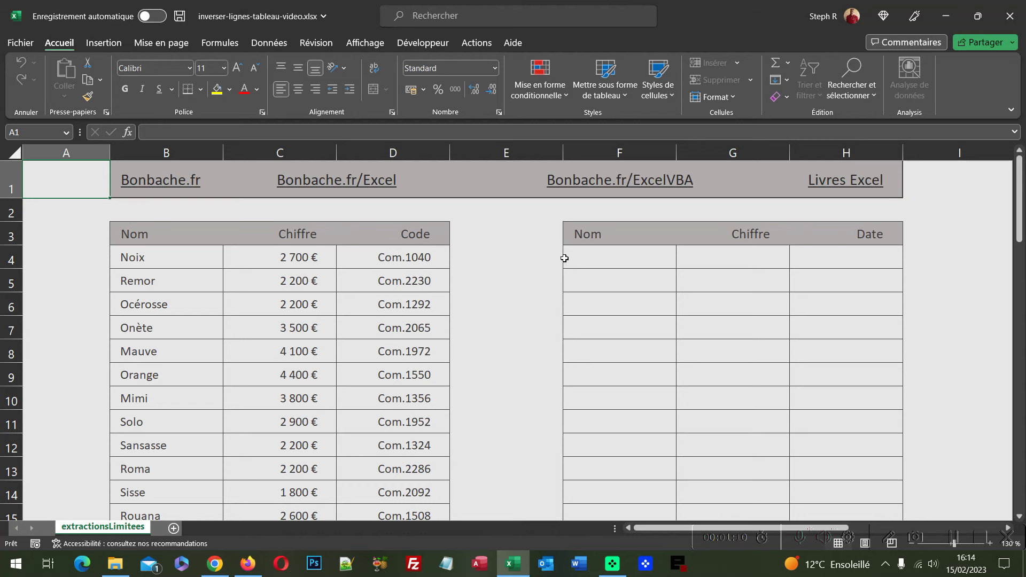
{"action": "left_click", "coordinate": [584, 257]}
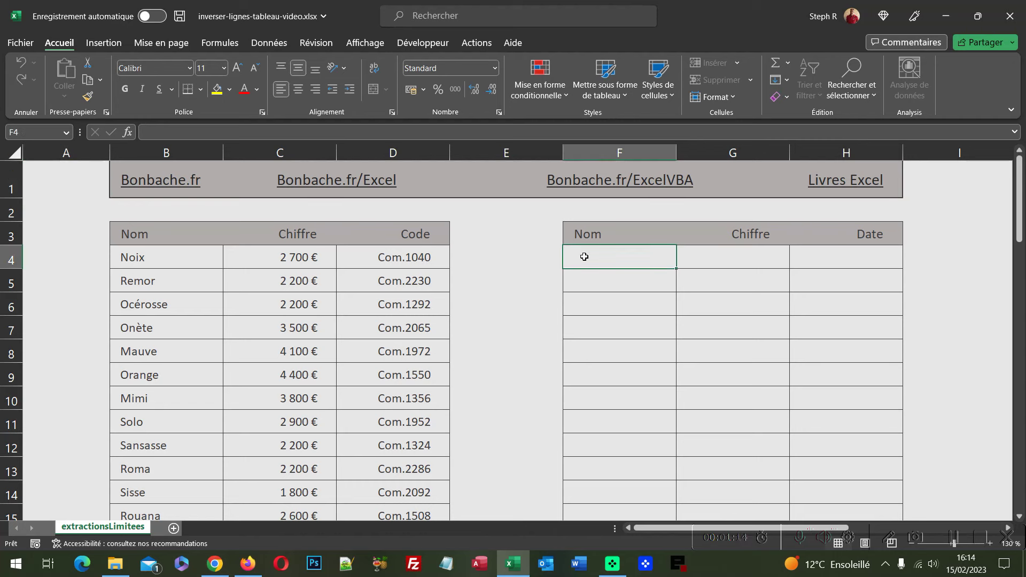
{"action": "type", "text": "="}
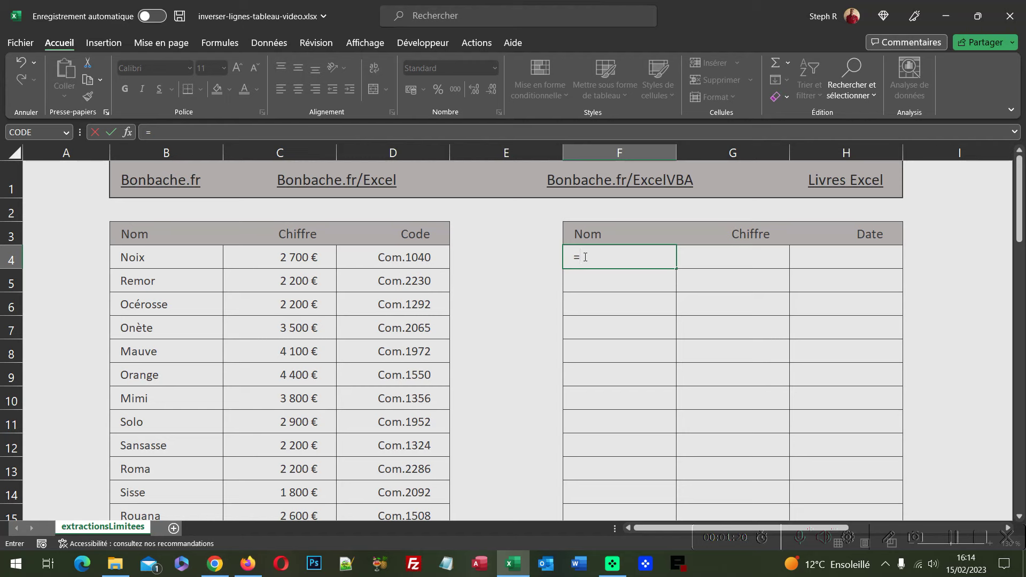
{"action": "type", "text": "Index"}
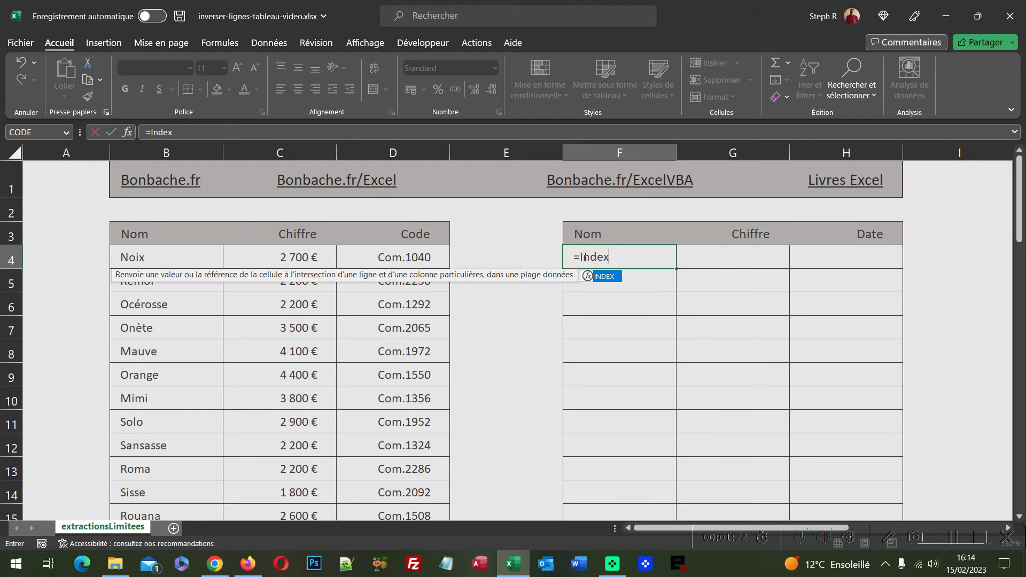
{"action": "type", "text": "("}
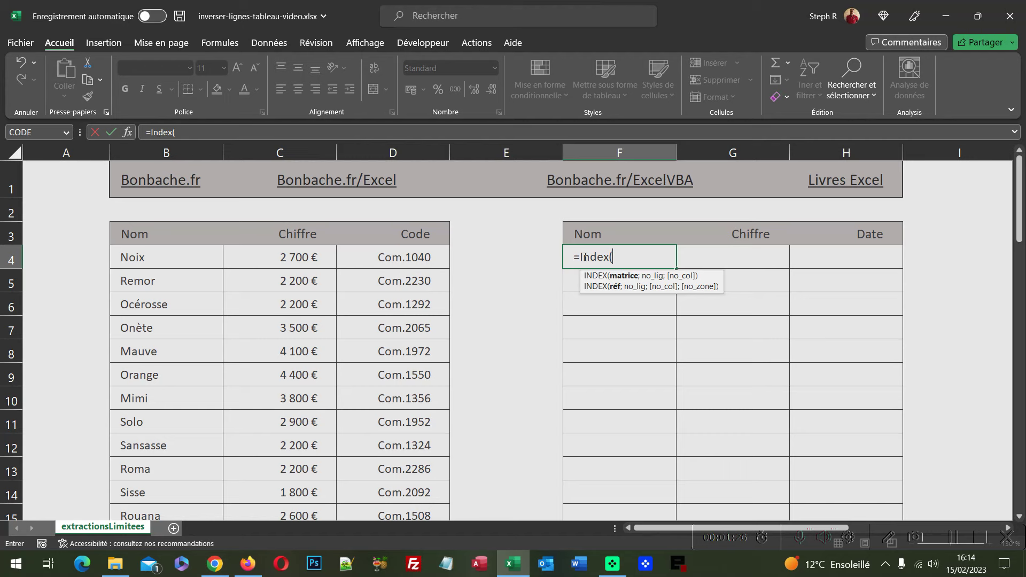
{"action": "type", "text": "tab"}
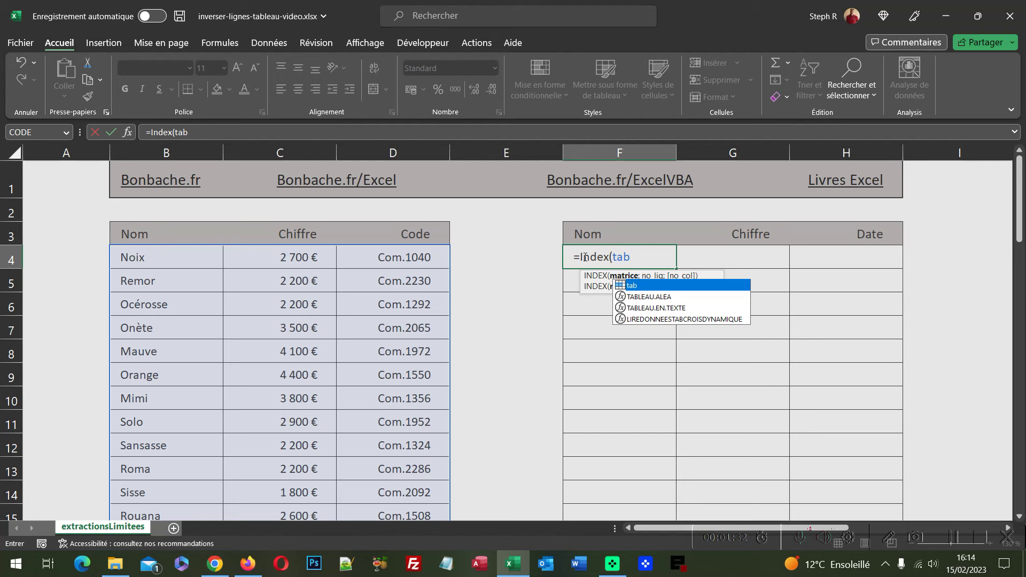
{"action": "type", "text": ";"}
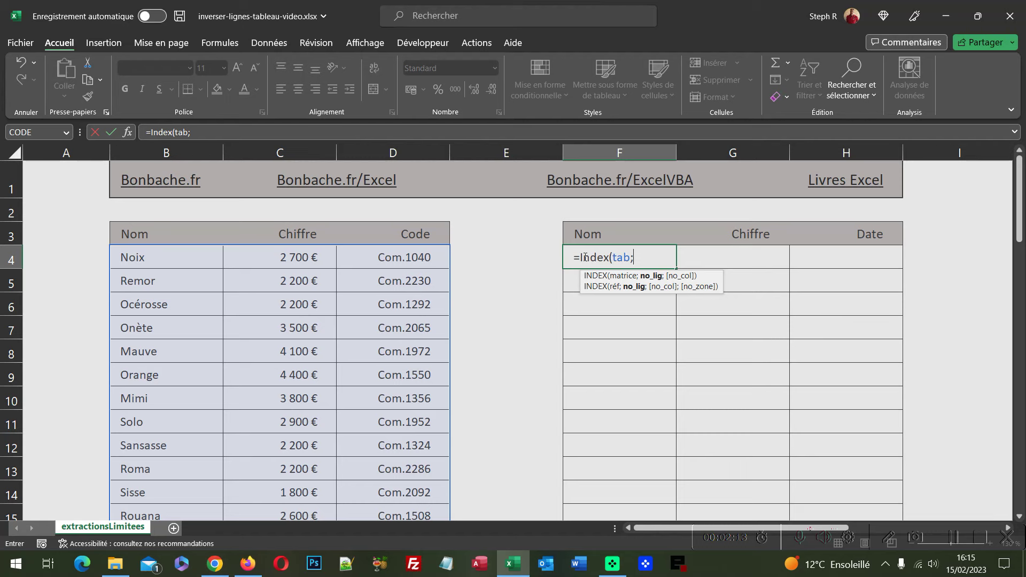
Add Sequence(Lignes(tab);;Lignes(tab);-1) as the INDEX row argument so rows count down.
{"action": "type", "text": "Sequence"}
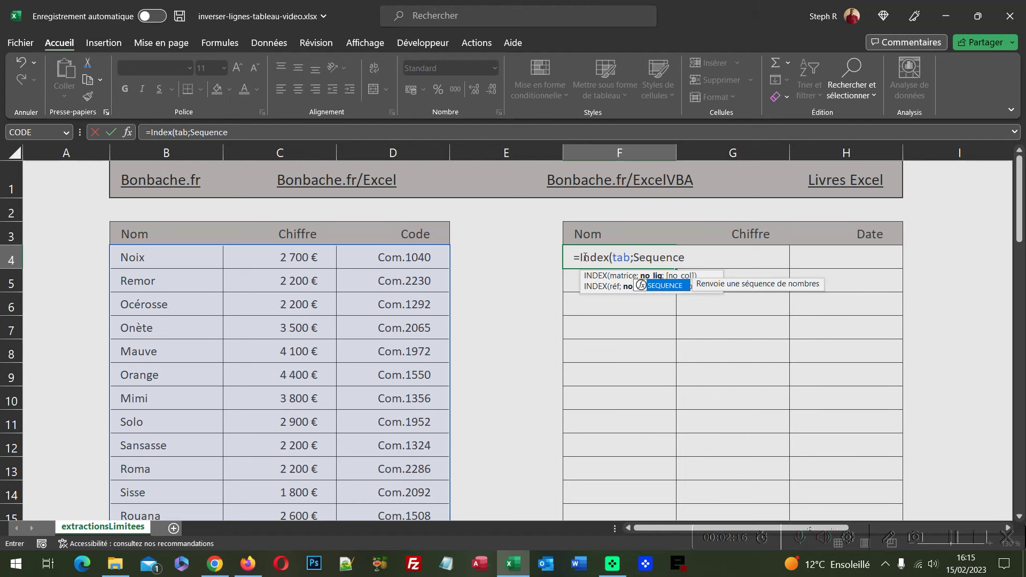
{"action": "type", "text": "("}
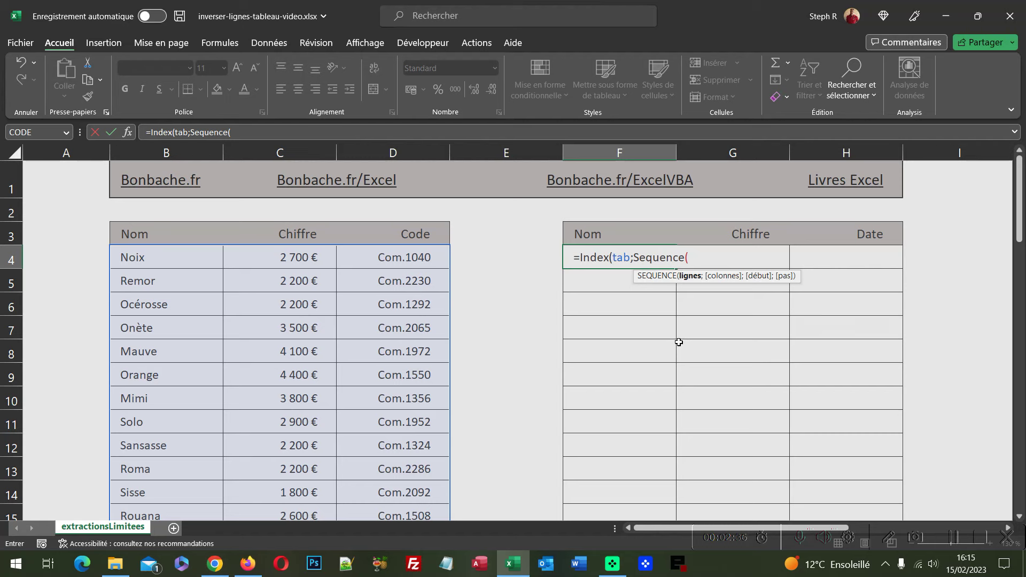
{"action": "type", "text": "L"}
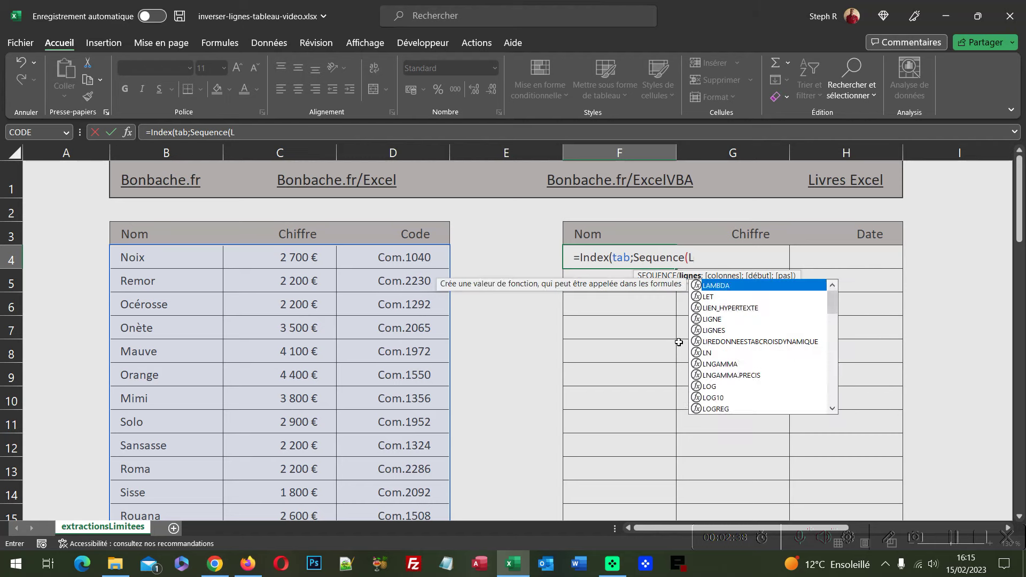
{"action": "type", "text": "ignes"}
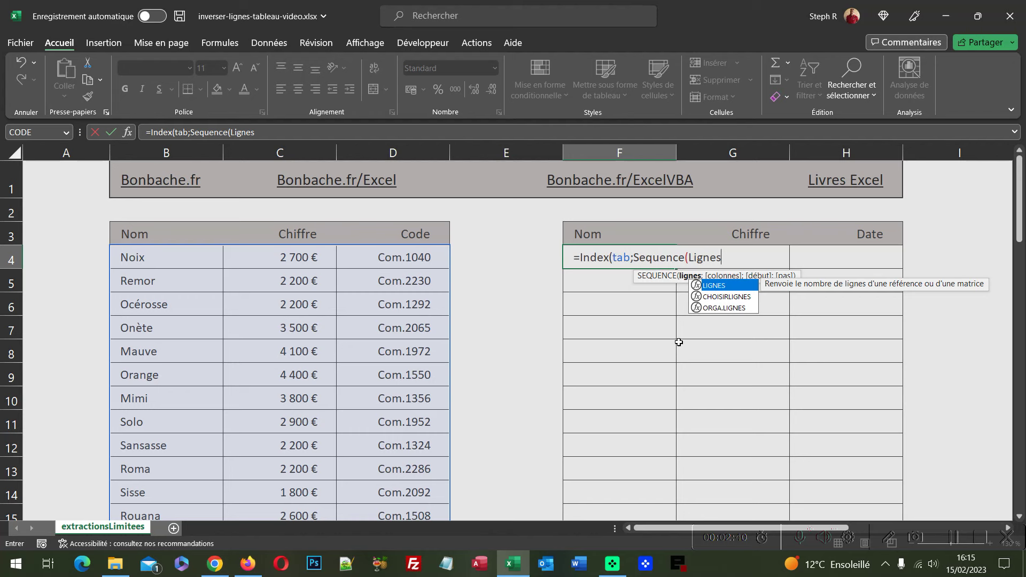
{"action": "type", "text": "("}
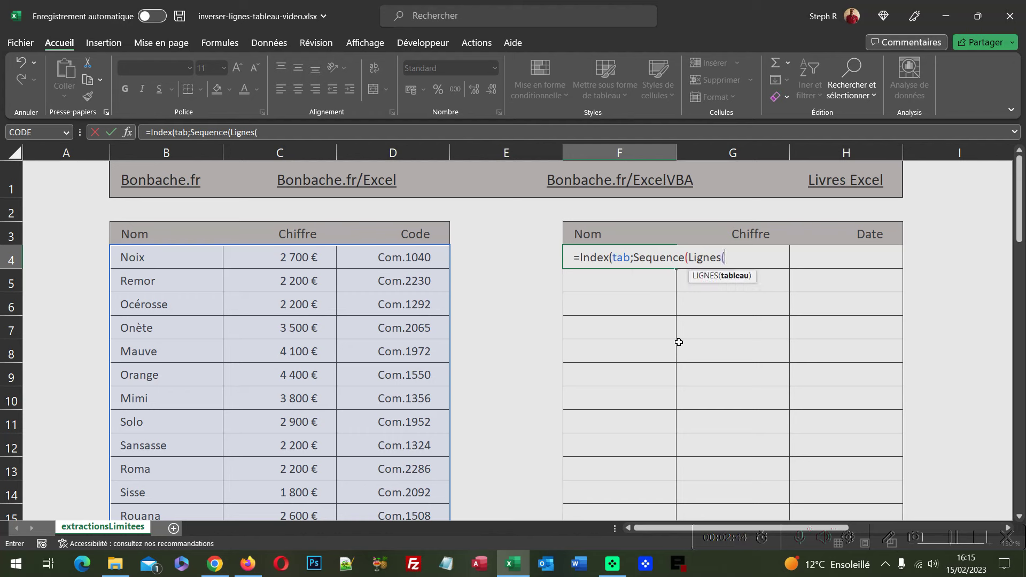
{"action": "type", "text": "tab"}
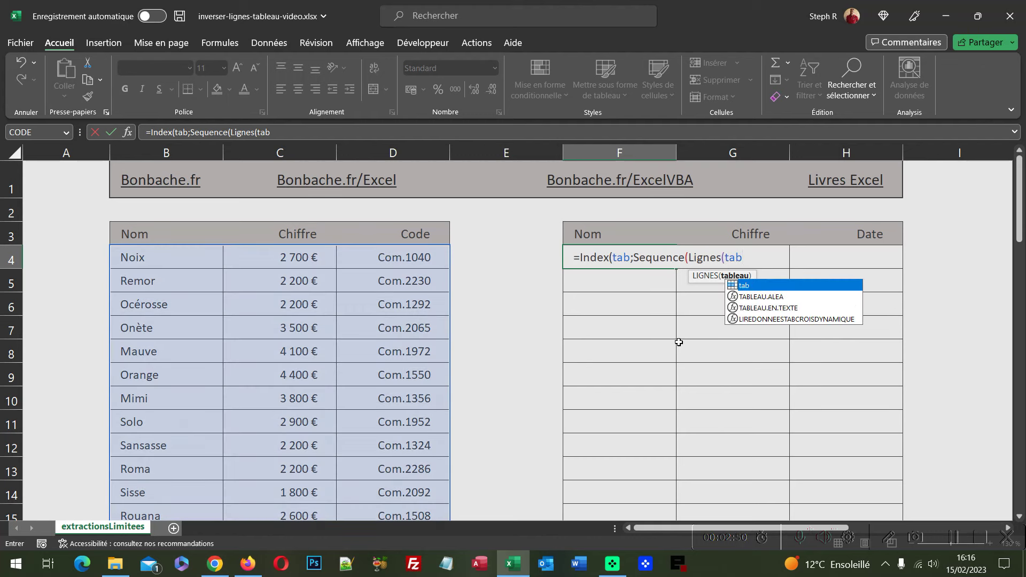
{"action": "type", "text": ")"}
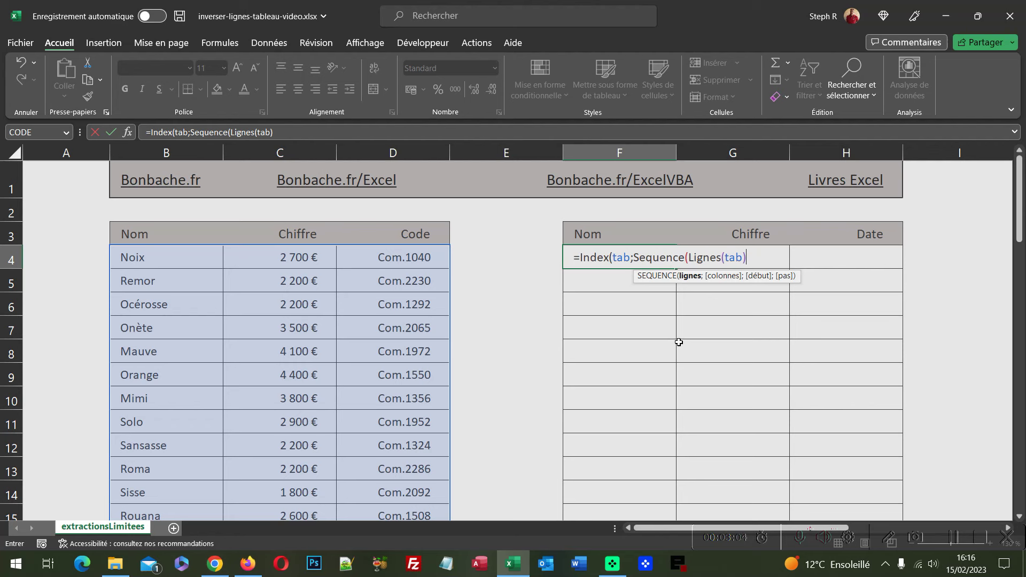
{"action": "type", "text": ";;"}
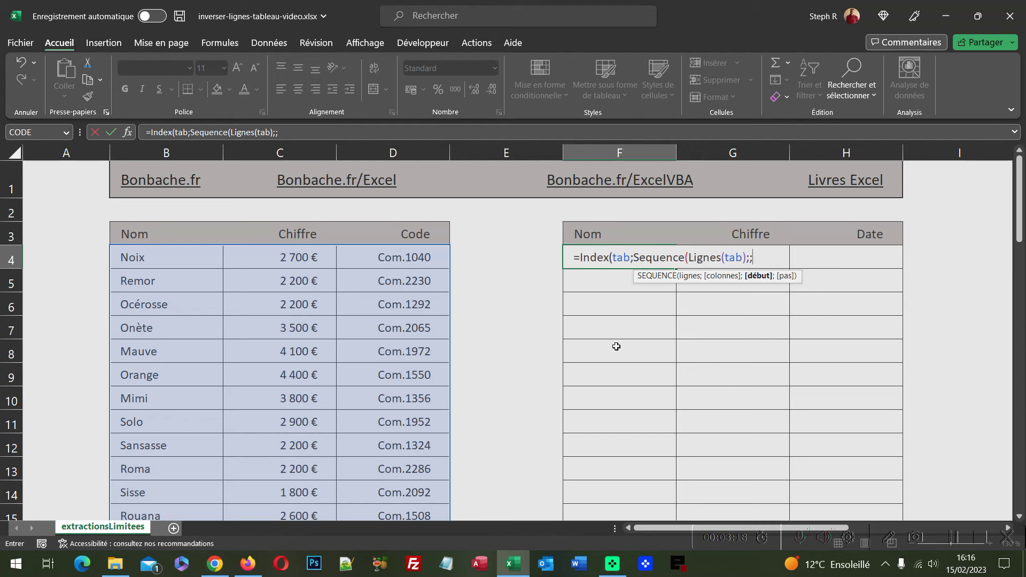
{"action": "type", "text": "L"}
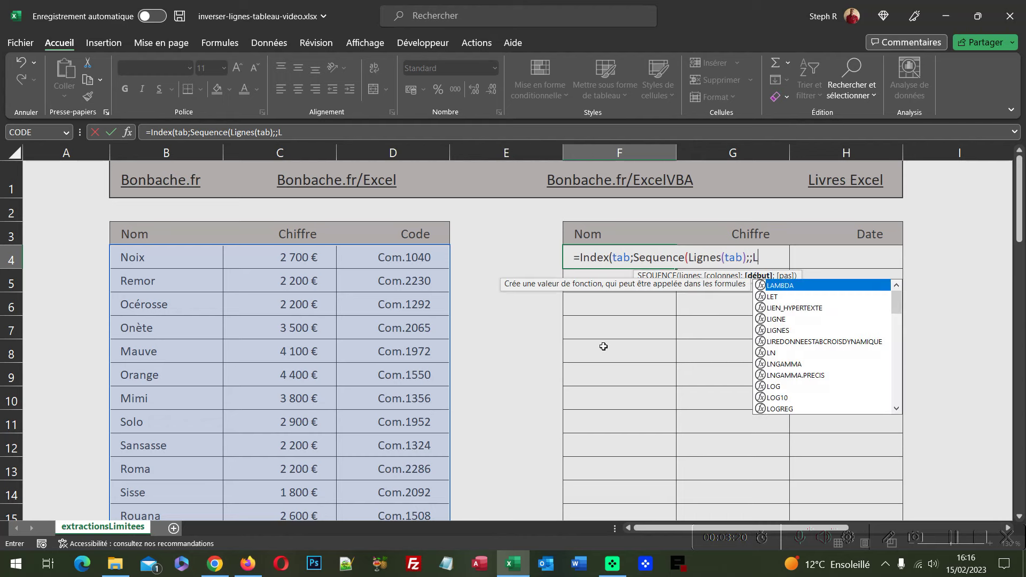
{"action": "type", "text": "ignes("}
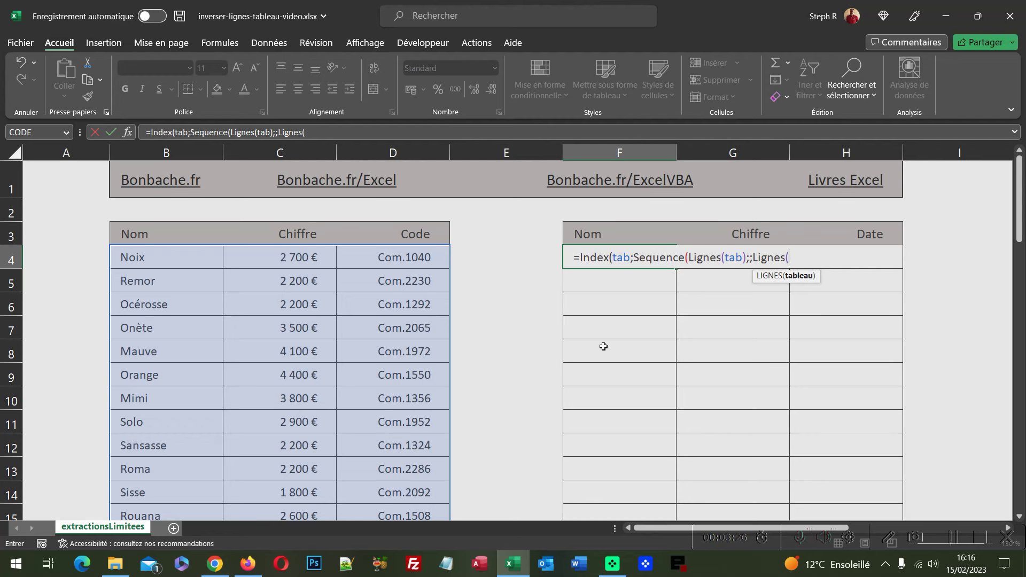
{"action": "type", "text": "tab"}
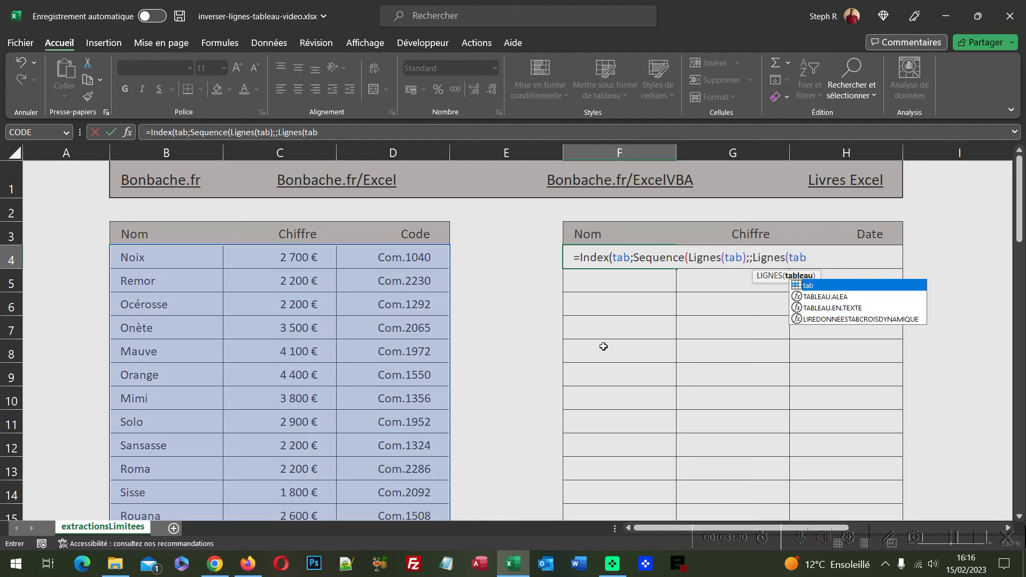
{"action": "type", "text": ")"}
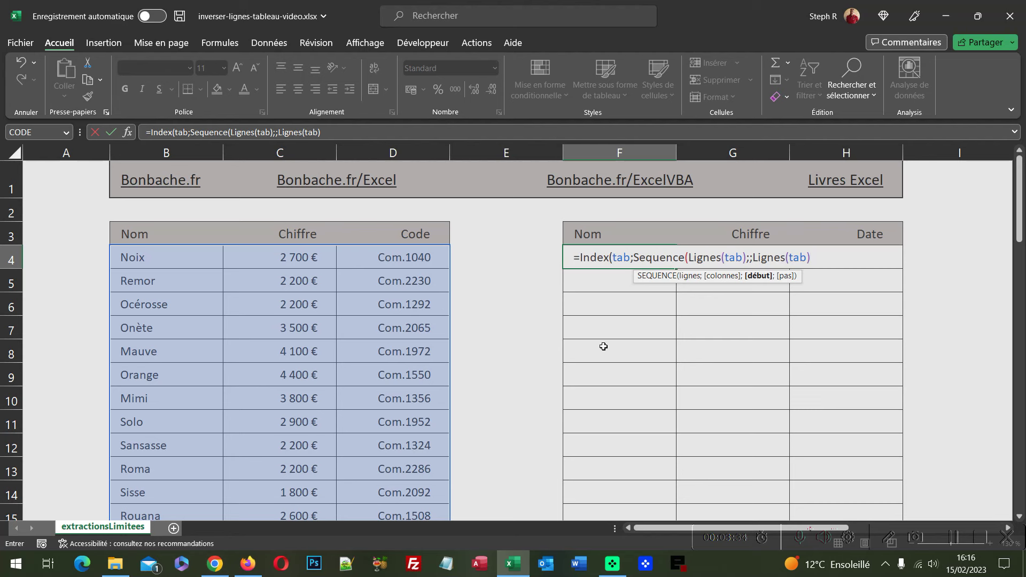
{"action": "type", "text": ";"}
{"action": "type", "text": "-"}
{"action": "type", "text": "1"}
{"action": "type", "text": ")"}
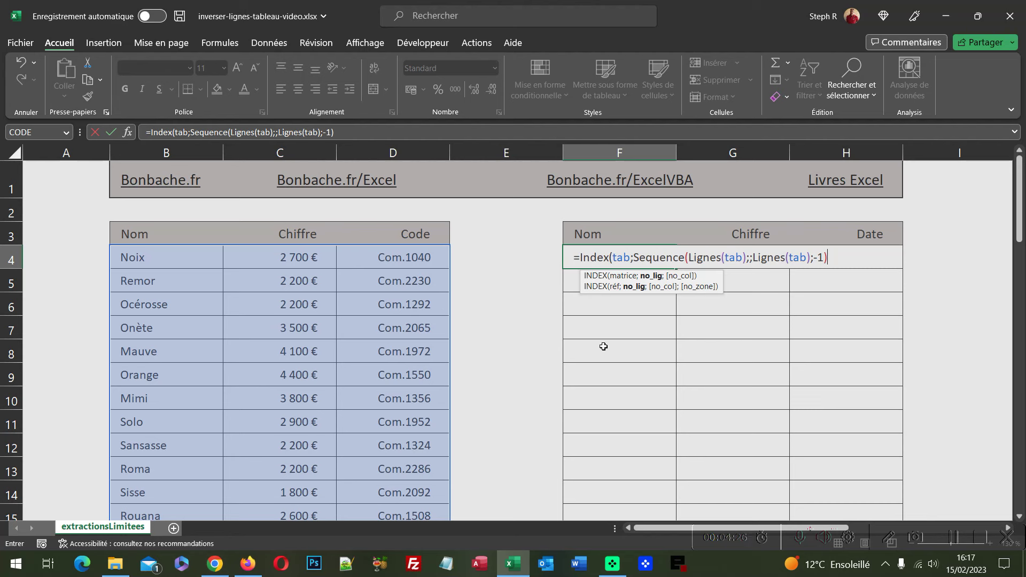
Append ;Sequence(;Colonnes(tab)) as the column argument and close all brackets.
{"action": "type", "text": ";"}
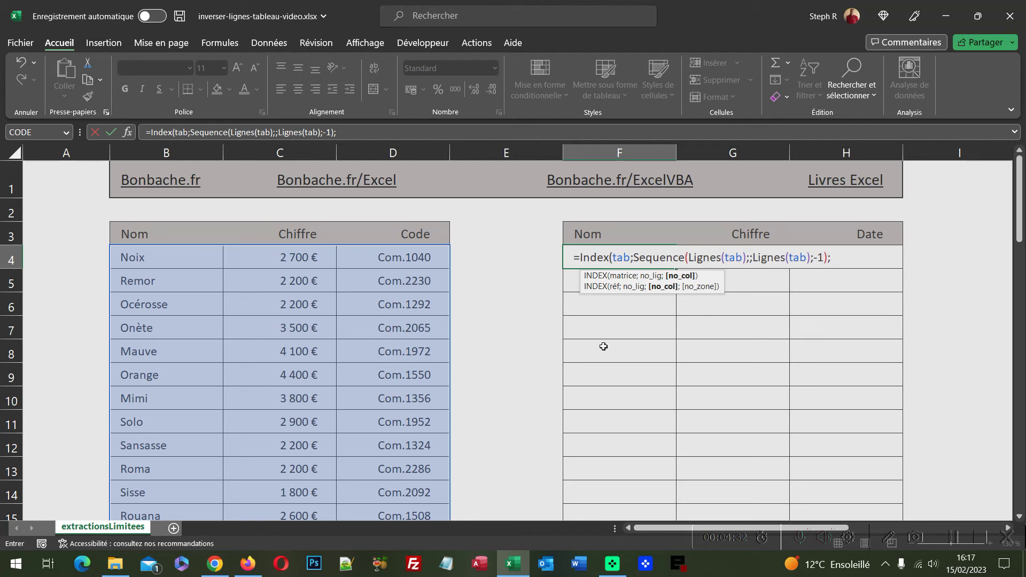
{"action": "type", "text": "Se"}
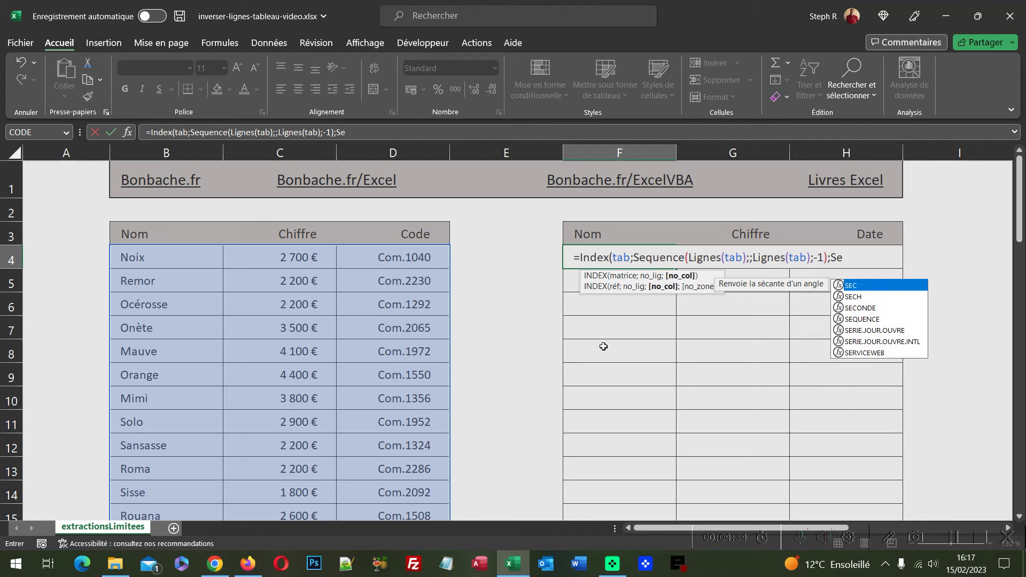
{"action": "type", "text": "quence"}
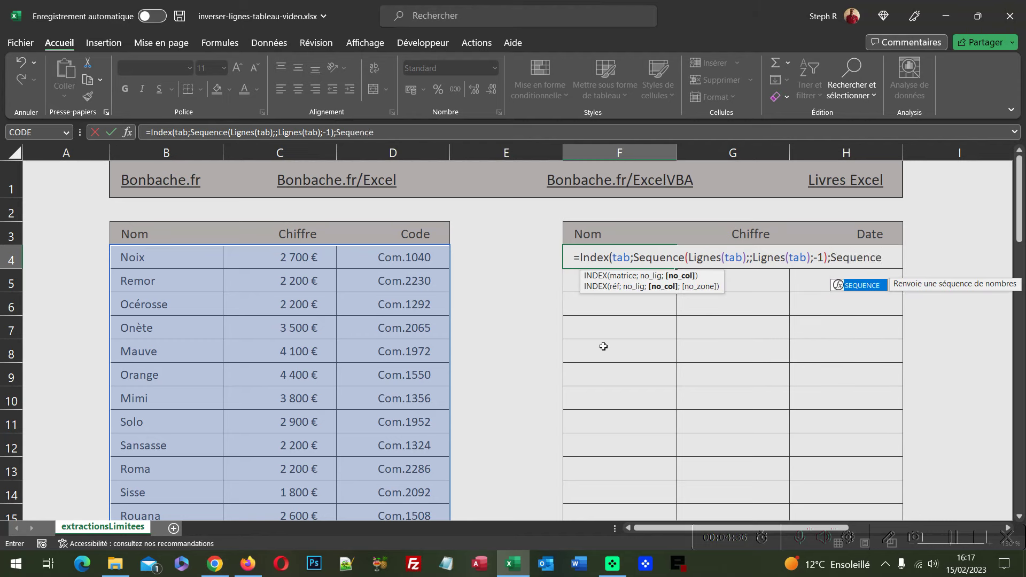
{"action": "type", "text": "("}
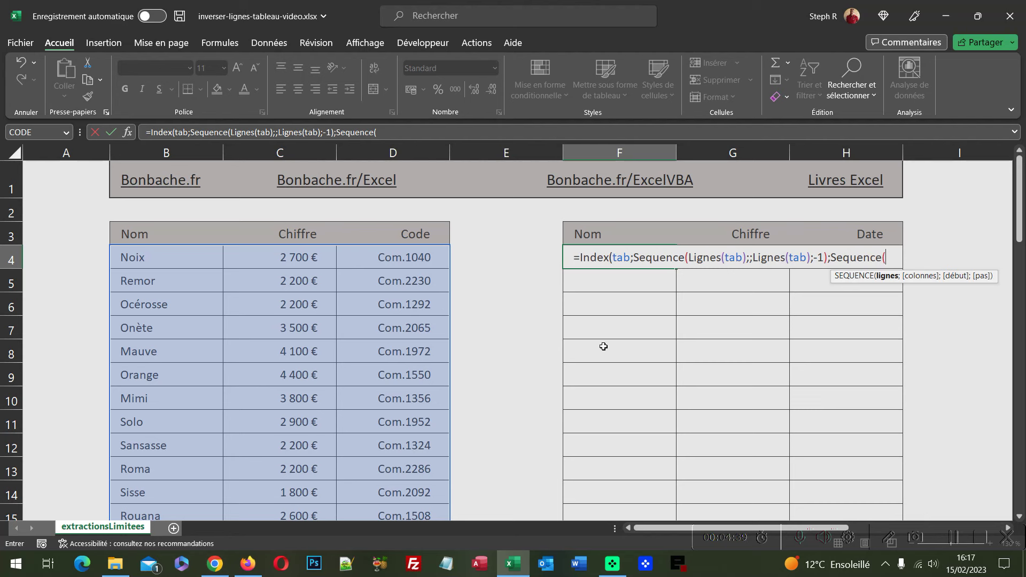
{"action": "type", "text": ";"}
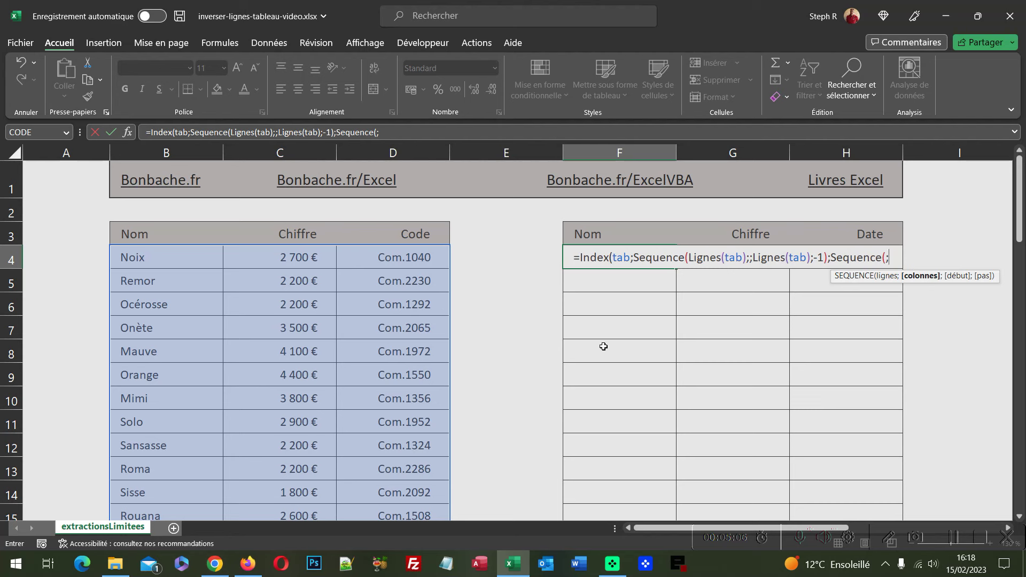
{"action": "type", "text": "Col"}
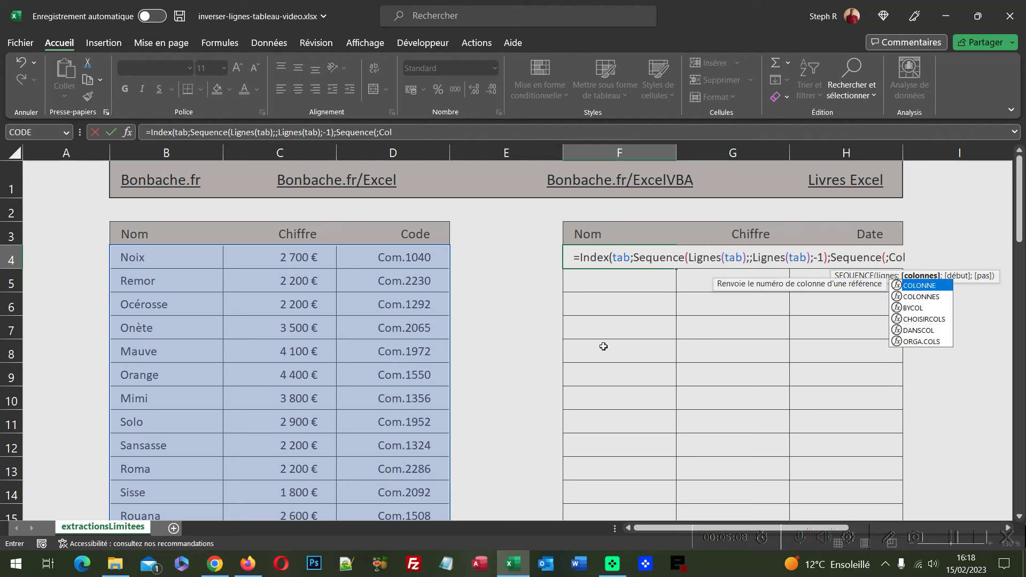
{"action": "type", "text": "onne"}
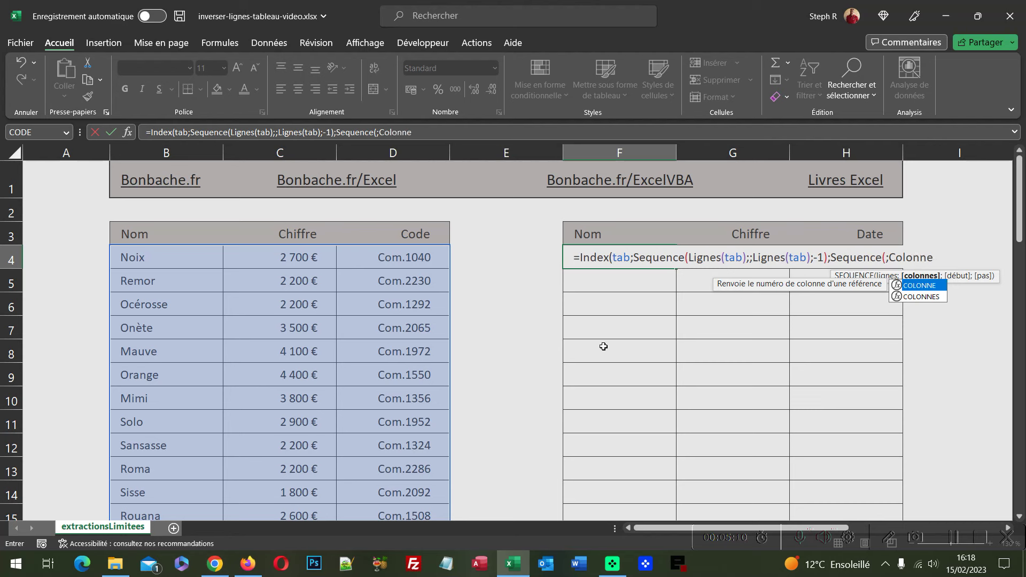
{"action": "type", "text": "s("}
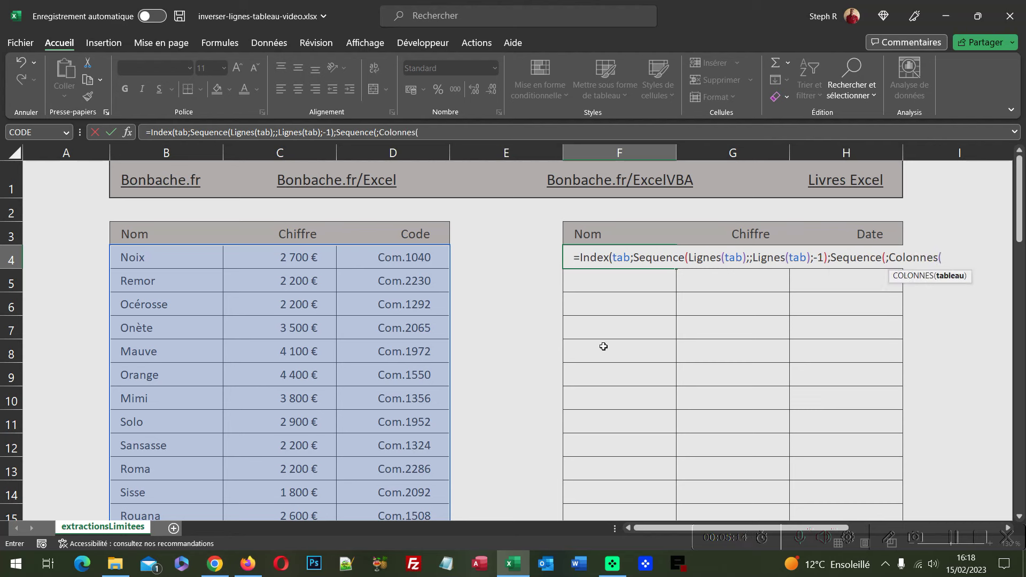
{"action": "type", "text": "t"}
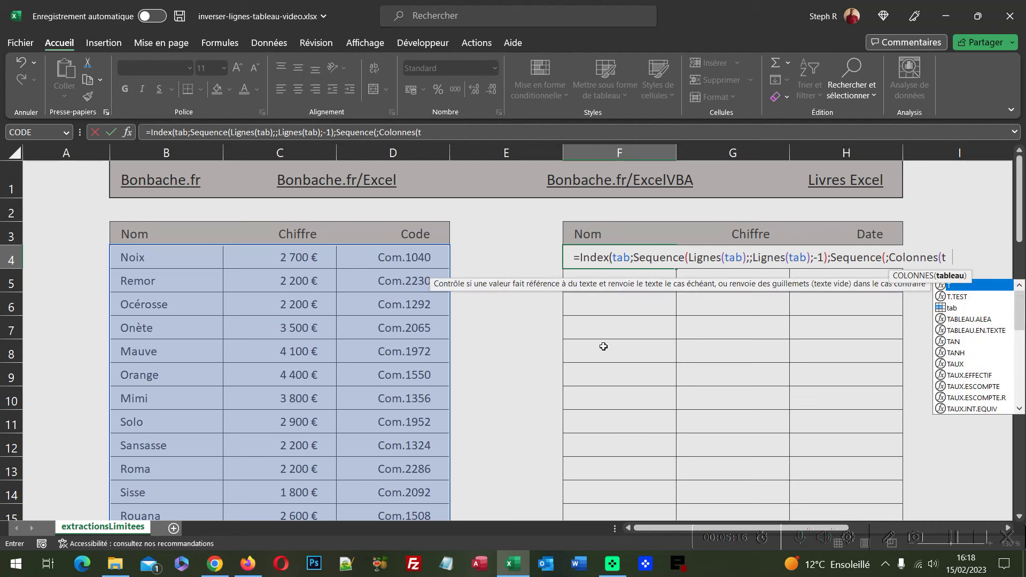
{"action": "type", "text": "ab"}
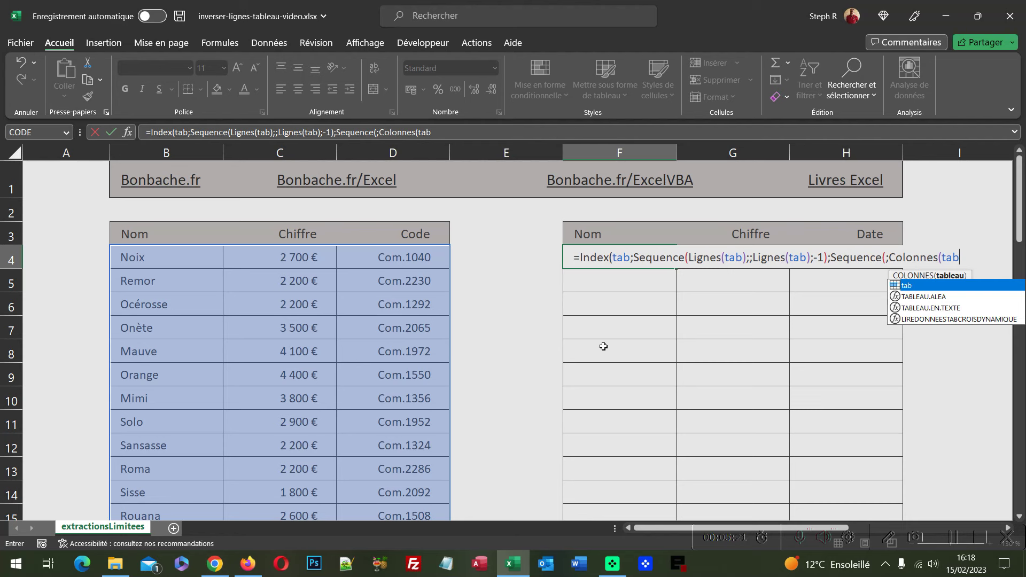
{"action": "type", "text": ")"}
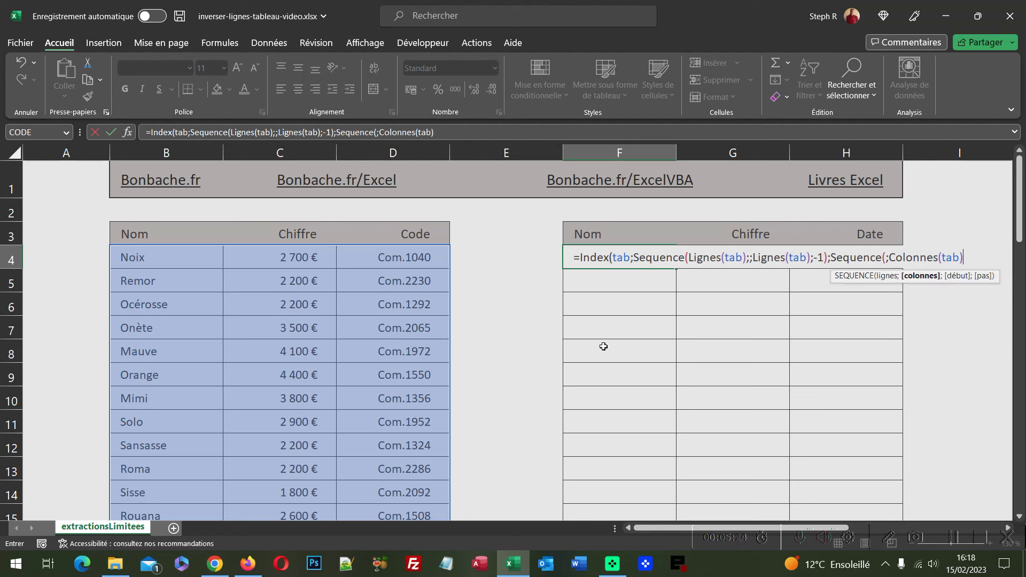
{"action": "type", "text": ")"}
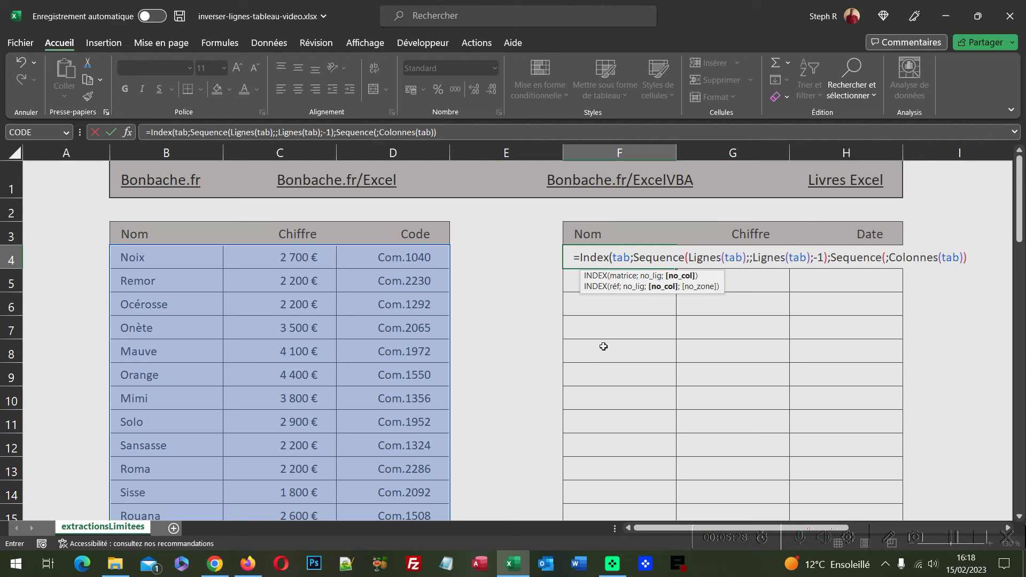
{"action": "type", "text": ")"}
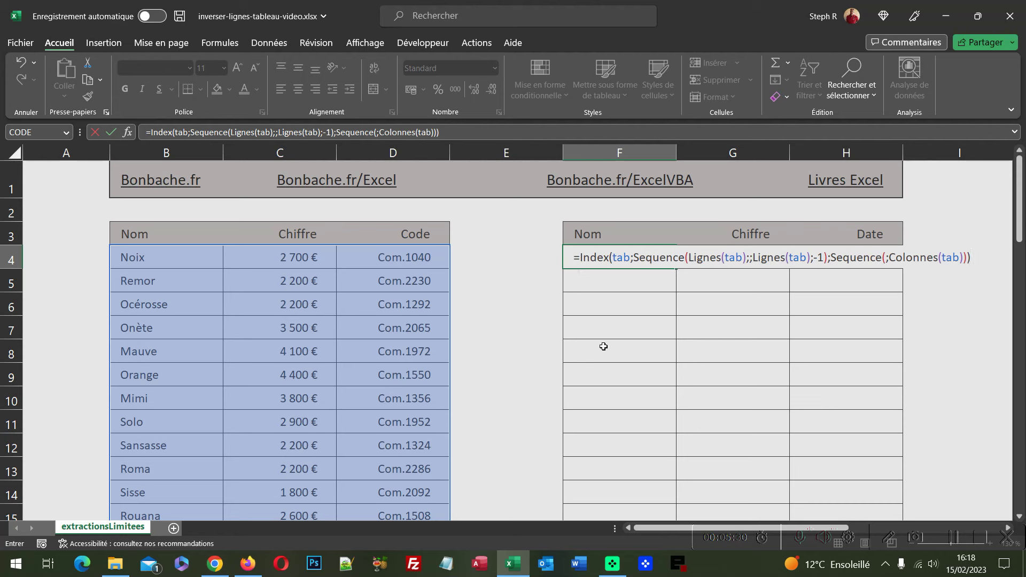
Commit the formula and scroll to verify F4:H20 lists rows reversed, Sille to Noix.
{"action": "key", "text": "Return"}
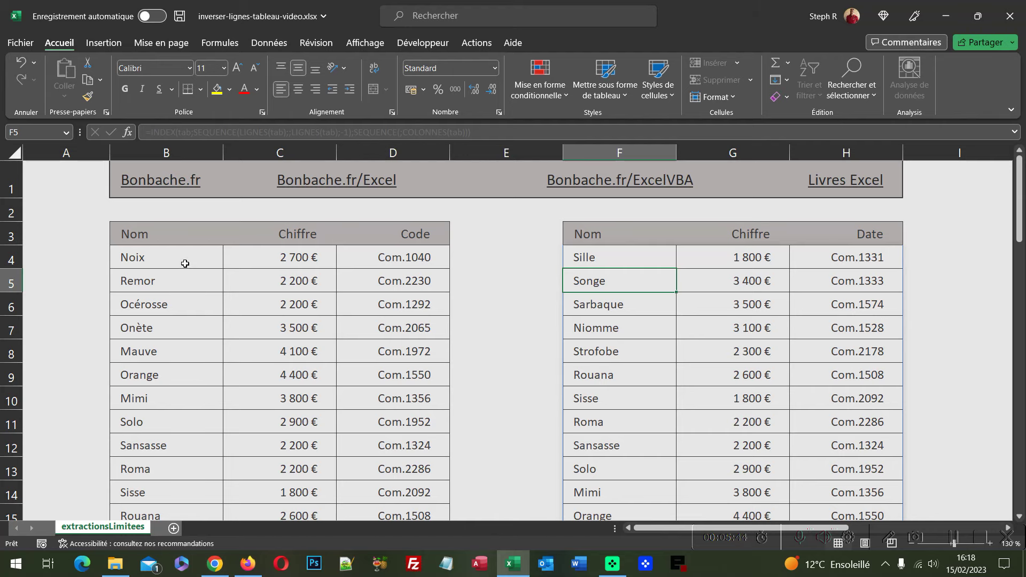
{"action": "scroll", "coordinate": [657, 425], "scroll_direction": "down", "scroll_amount": 4}
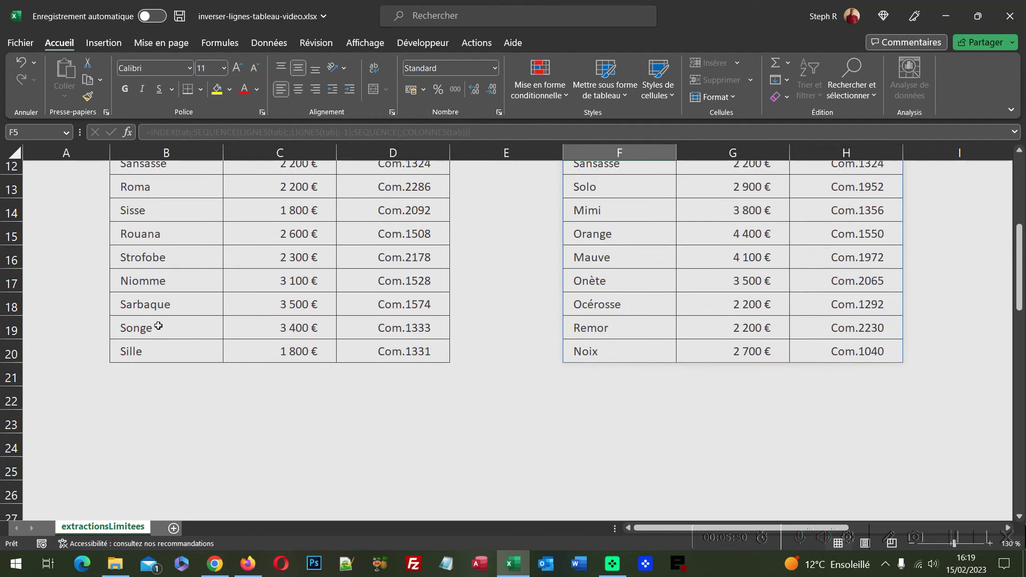
{"action": "scroll", "coordinate": [440, 405], "scroll_direction": "up", "scroll_amount": 4}
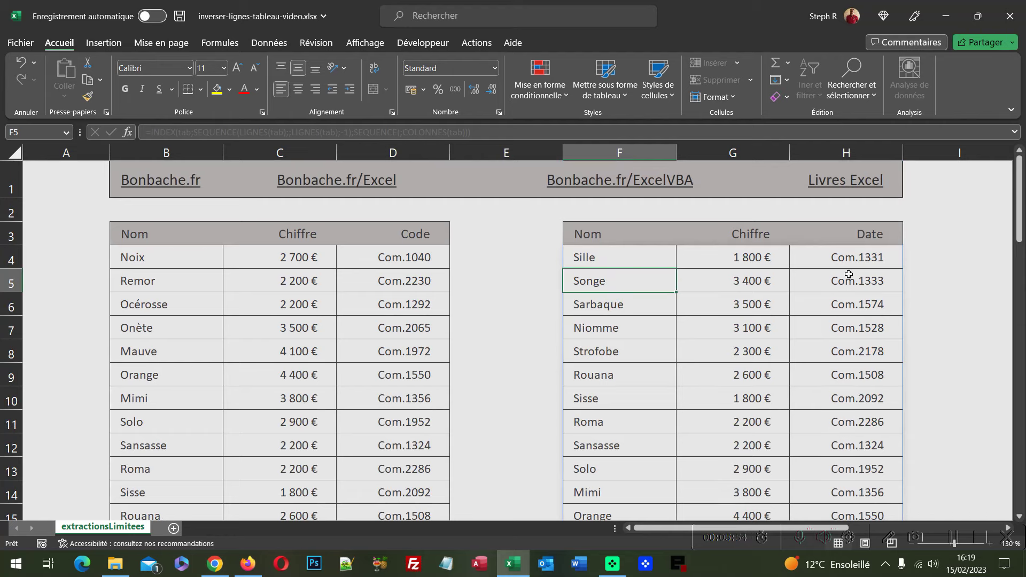
{"action": "scroll", "coordinate": [723, 357], "scroll_direction": "down", "scroll_amount": 5}
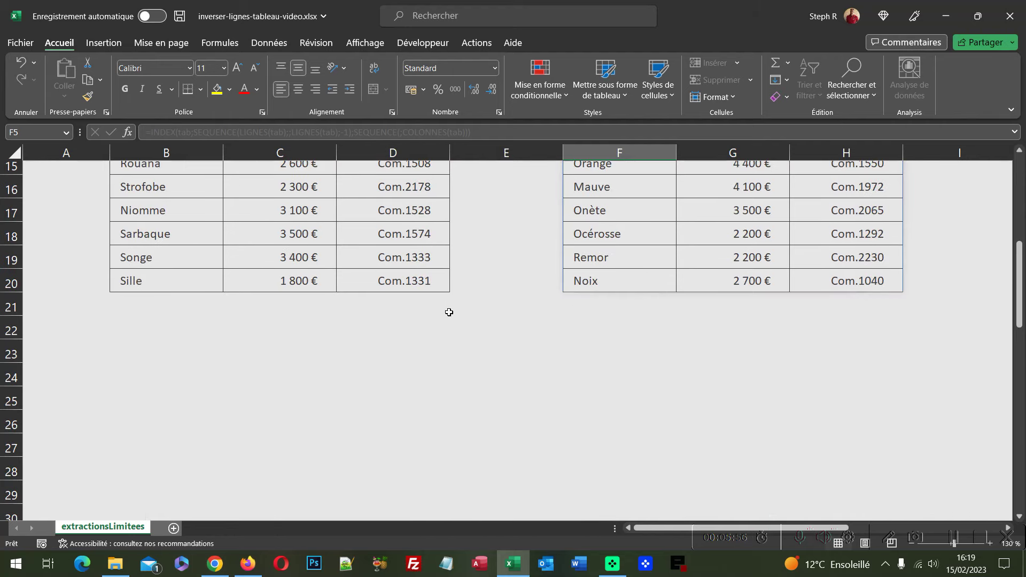
{"action": "scroll", "coordinate": [687, 325], "scroll_direction": "up", "scroll_amount": 5}
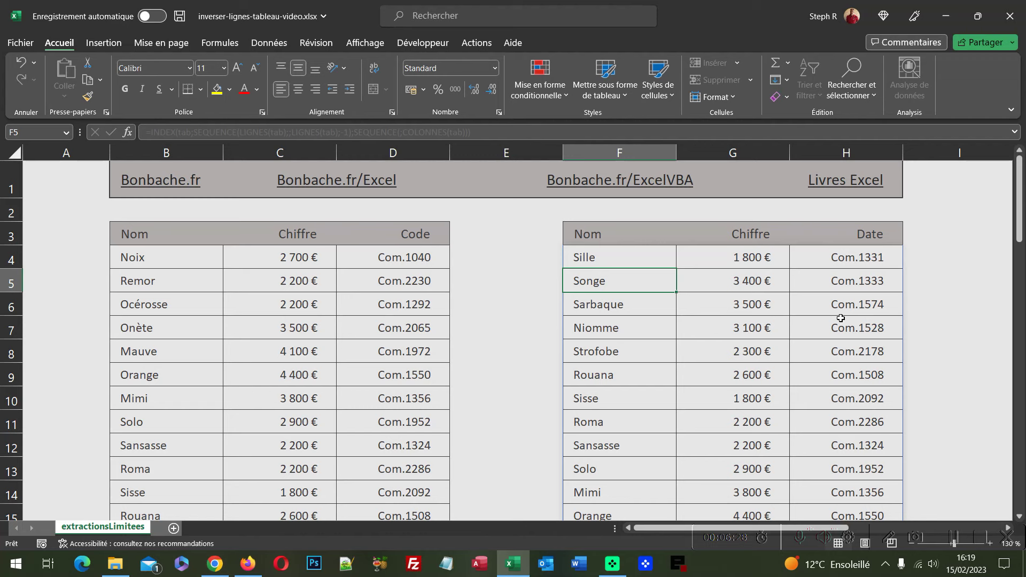
Select F4 to view =INDEX(tab;SEQUENCE(LIGNES(tab);;LIGNES(tab);-1);SEQUENCE(;COLONNES(tab))) in the formula bar.
{"action": "left_click", "coordinate": [616, 256]}
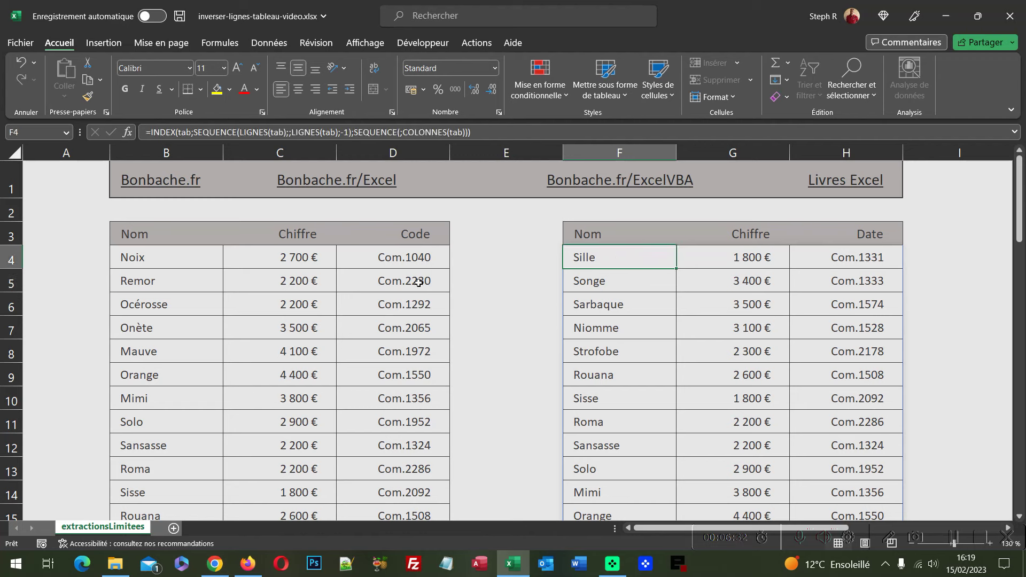